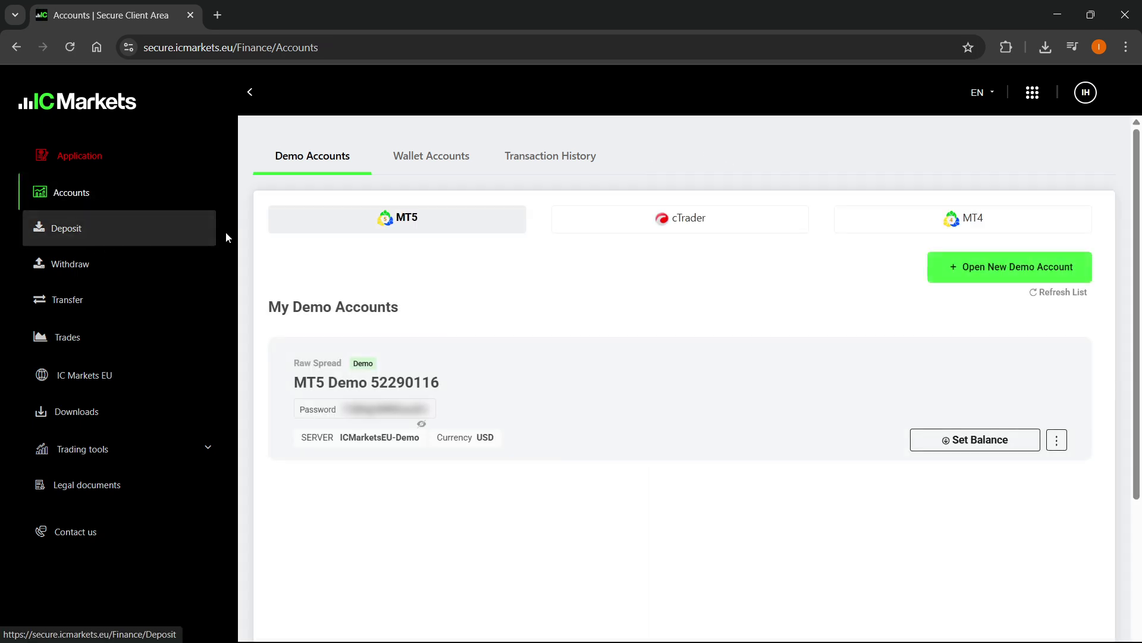
# Check the wallet accounts section, then return to and reload the MT5 demo accounts list.
pyautogui.click(428, 159)
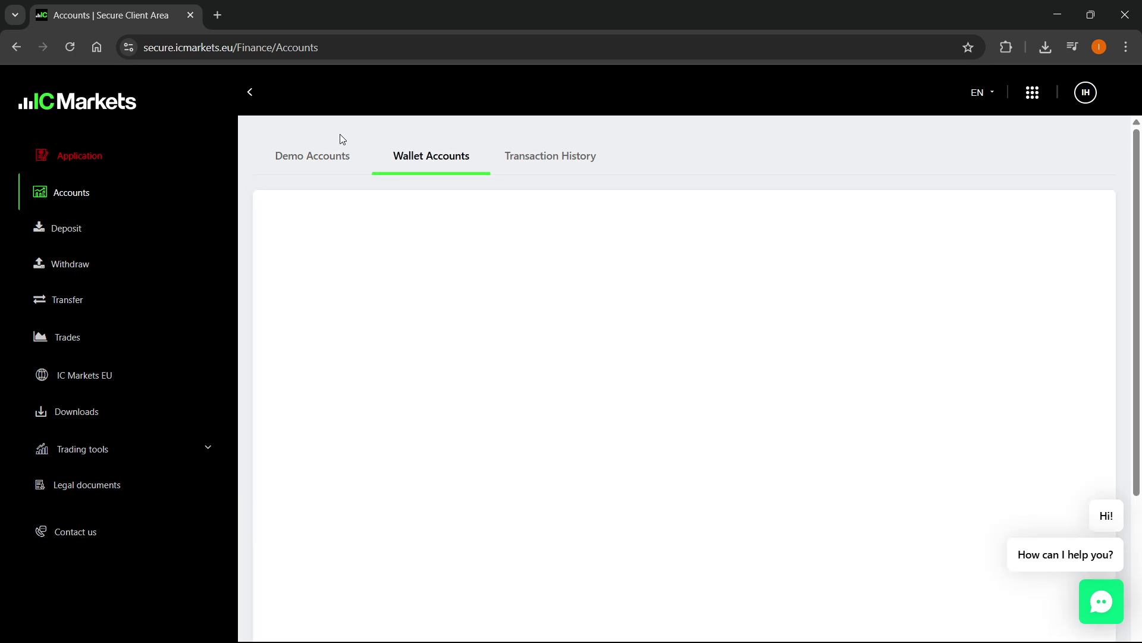
pyautogui.click(331, 166)
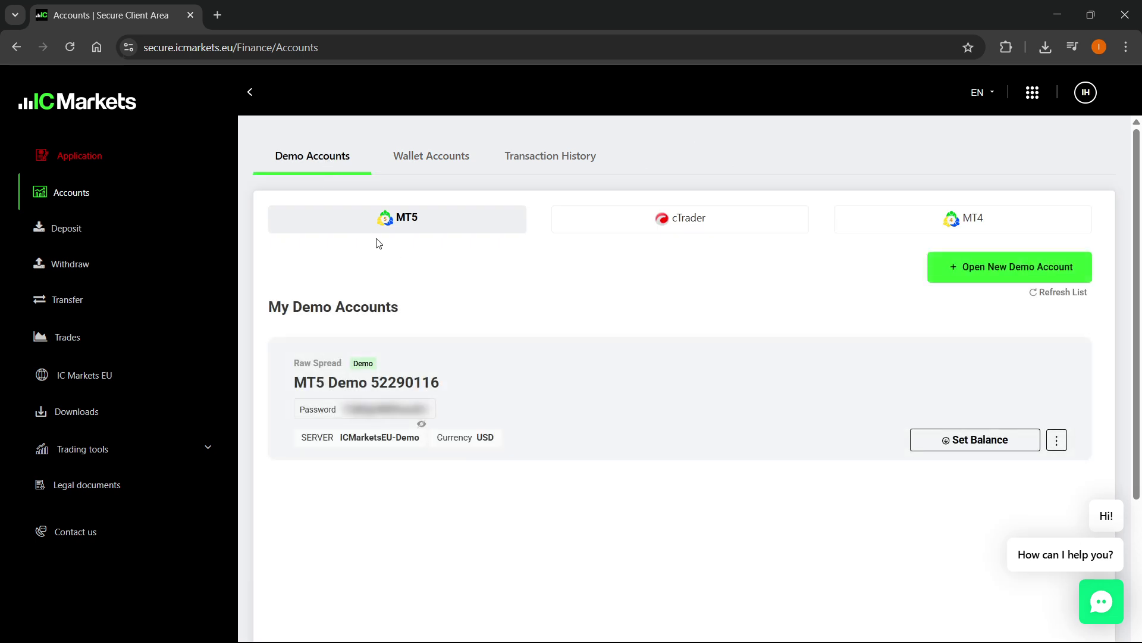
pyautogui.click(435, 232)
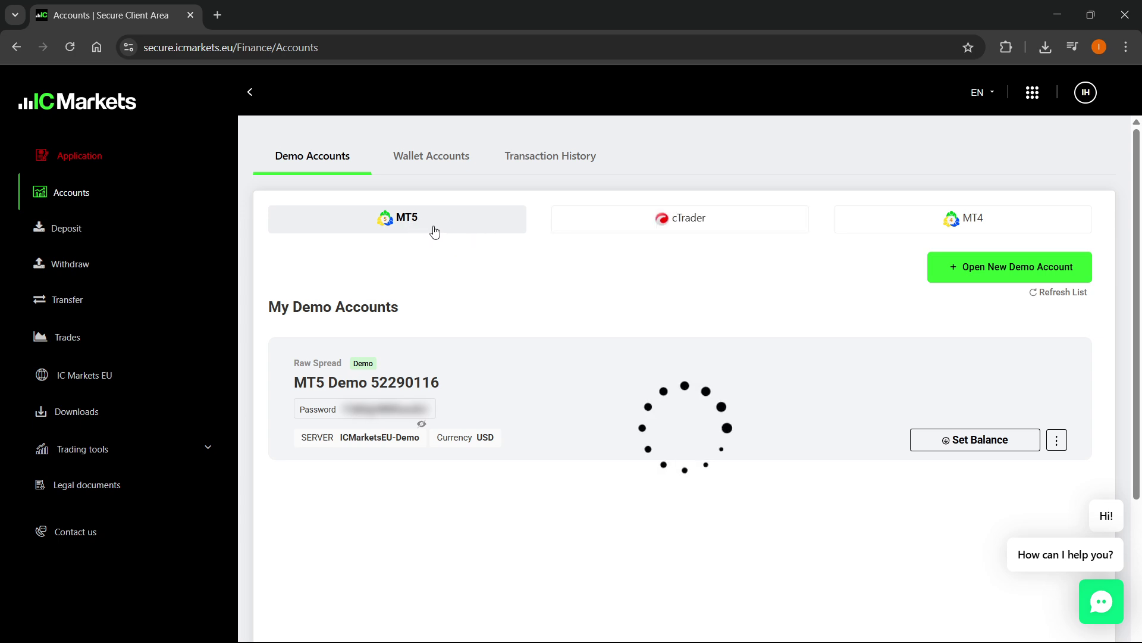
# Create a MetaTrader5 Raw Spread USD demo account (1:30, 200) and refresh the list.
pyautogui.click(993, 272)
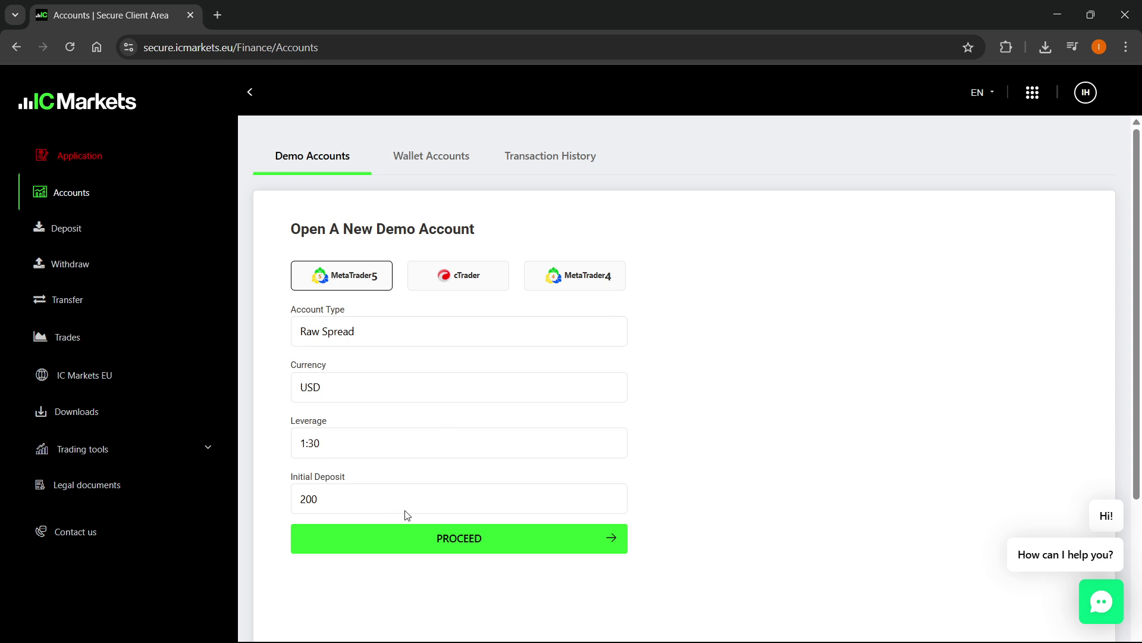
pyautogui.click(441, 542)
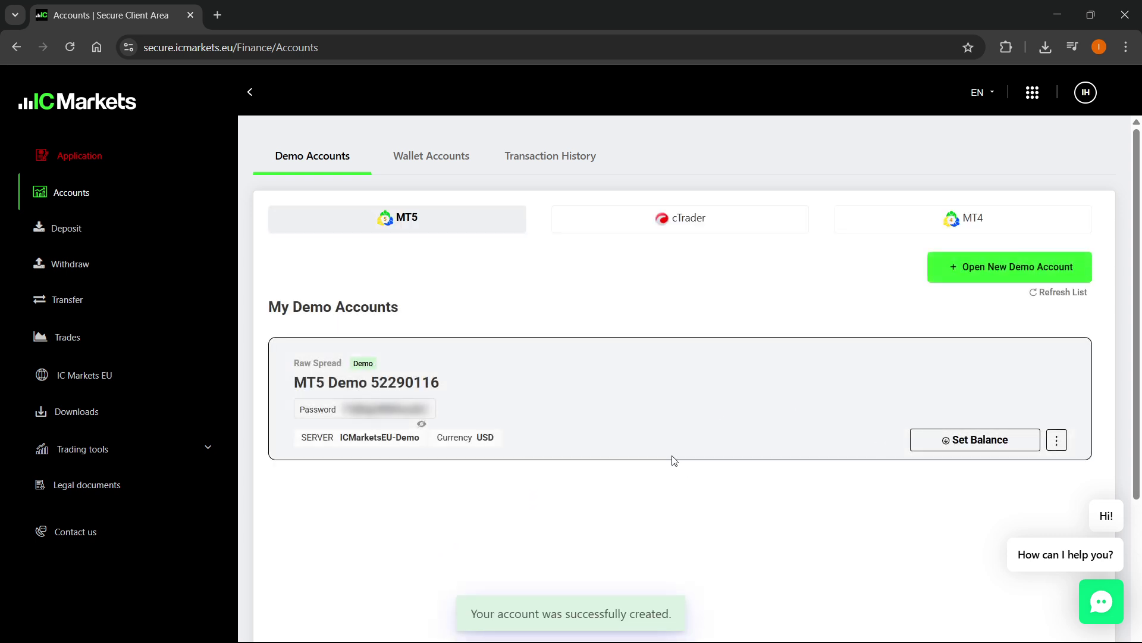
pyautogui.scroll(-1, 734, 475)
pyautogui.scroll(1, 729, 469)
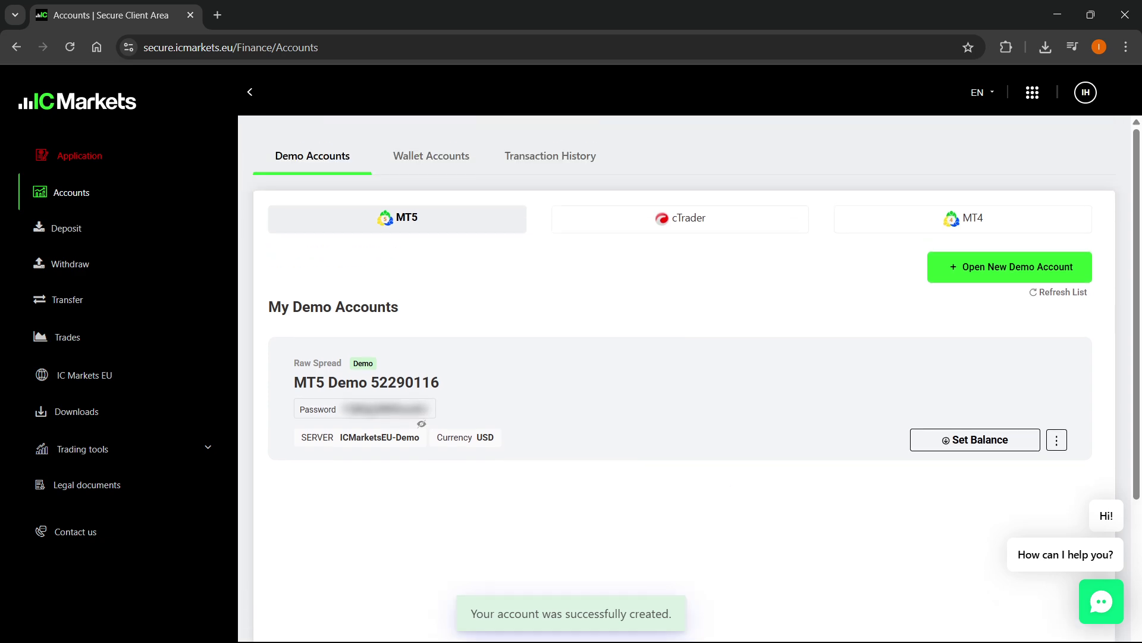
pyautogui.click(1060, 294)
pyautogui.scroll(-1, 791, 383)
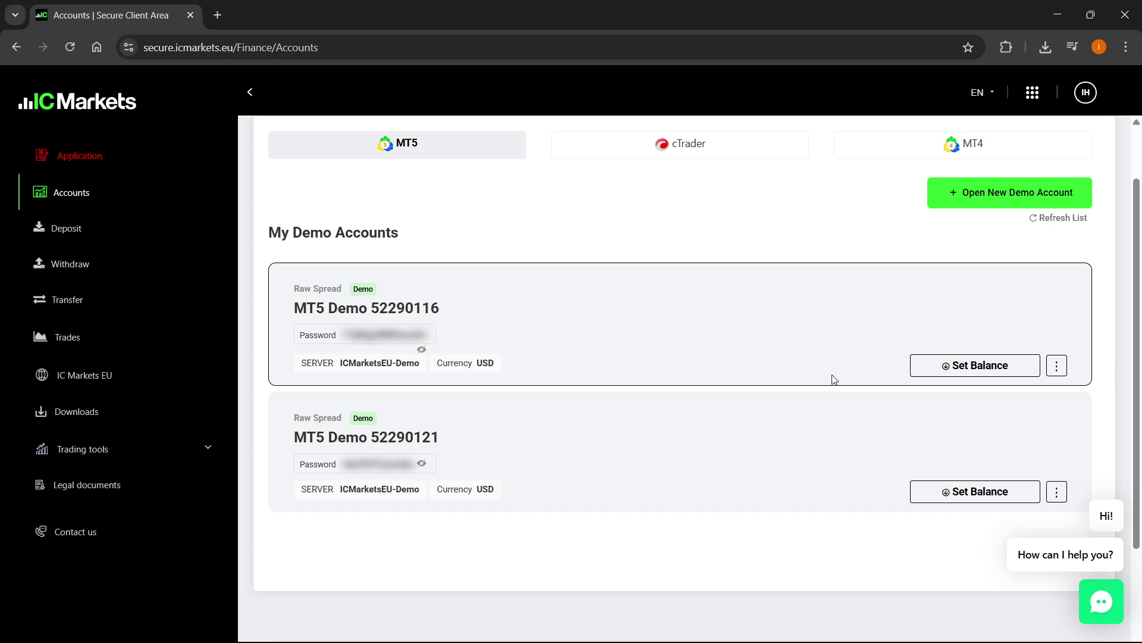
pyautogui.scroll(1, 530, 348)
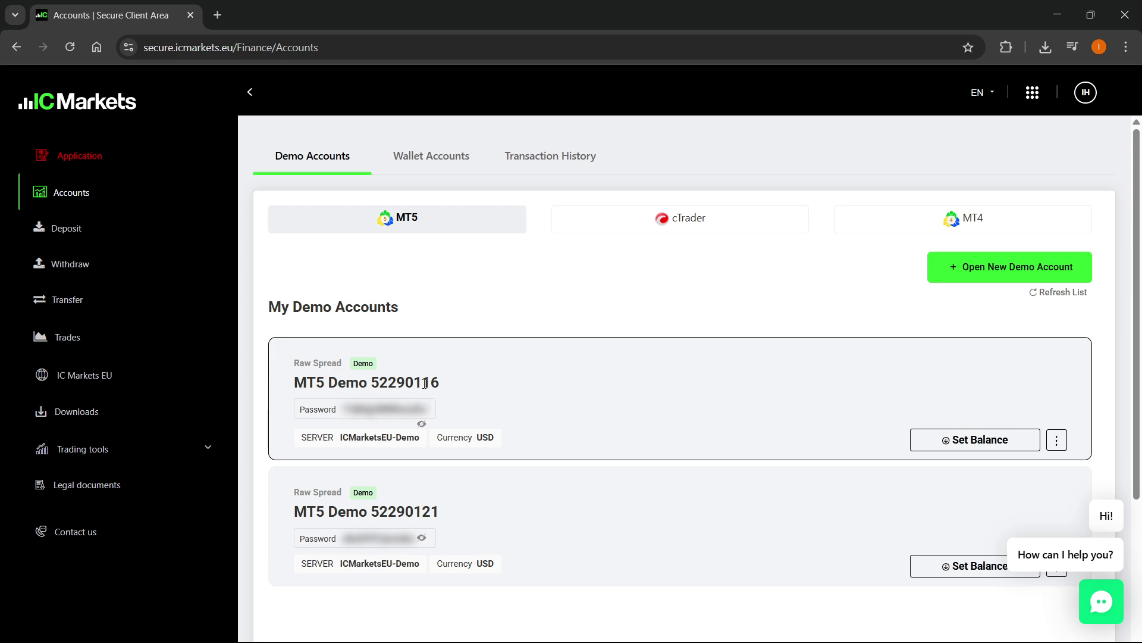
pyautogui.click(1056, 14)
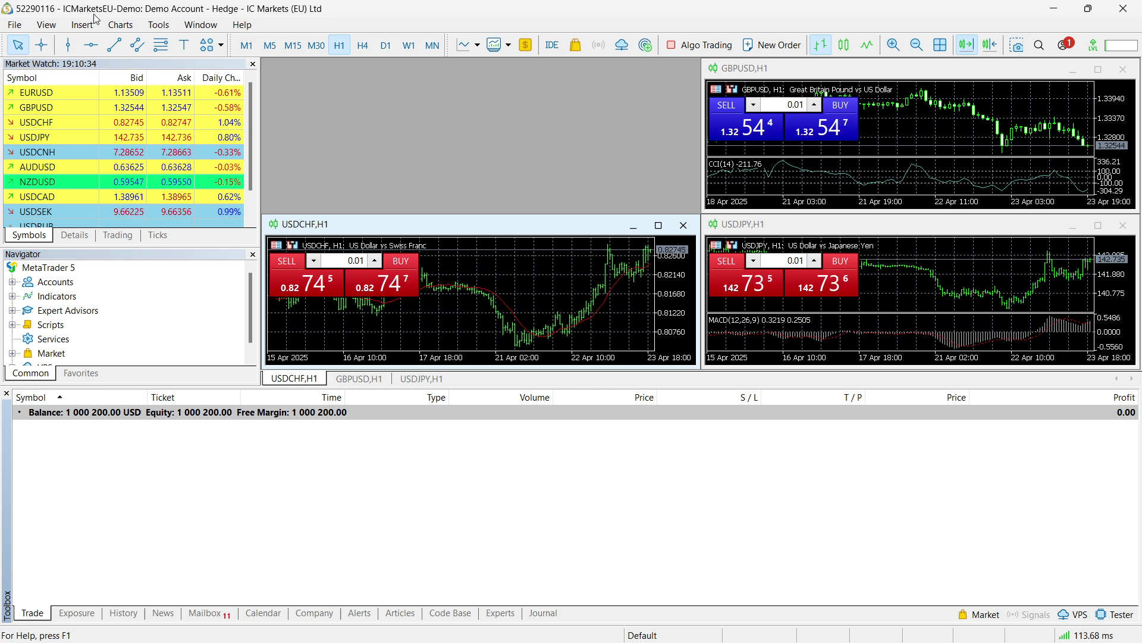
# Start File > Open an Account and search the broker companies for 'ic markets'.
pyautogui.click(13, 27)
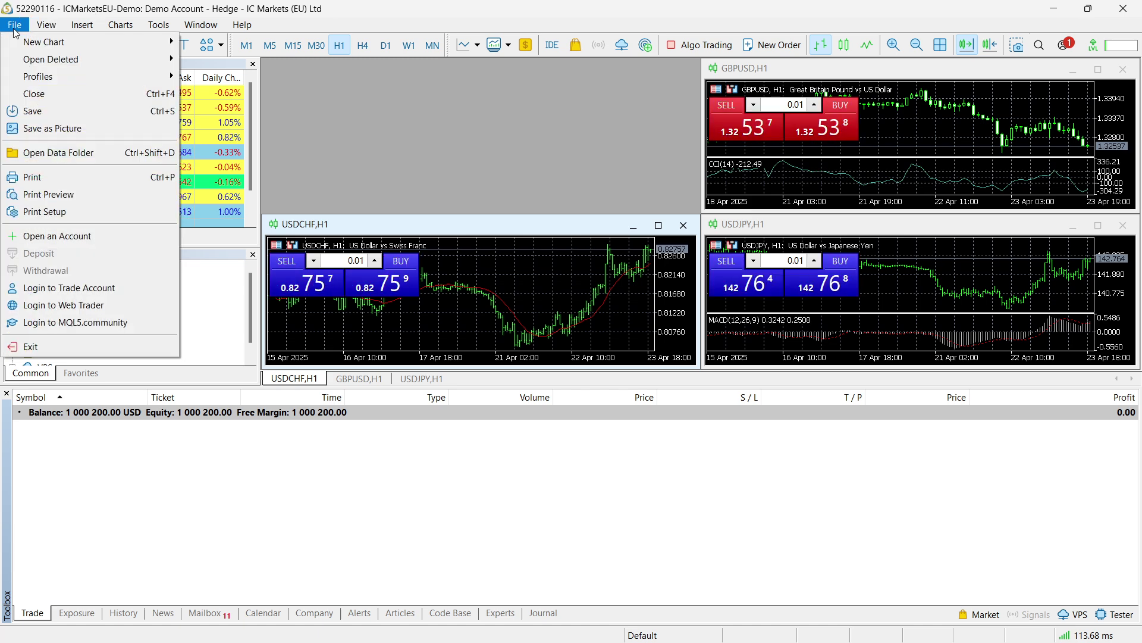
pyautogui.click(54, 238)
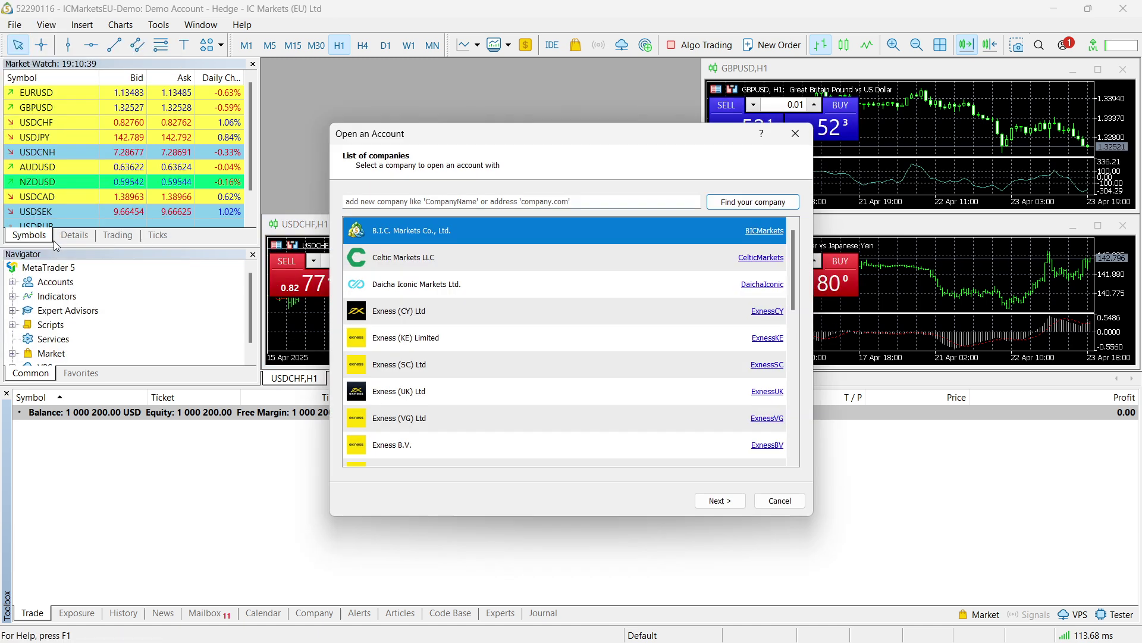
pyautogui.click(403, 200)
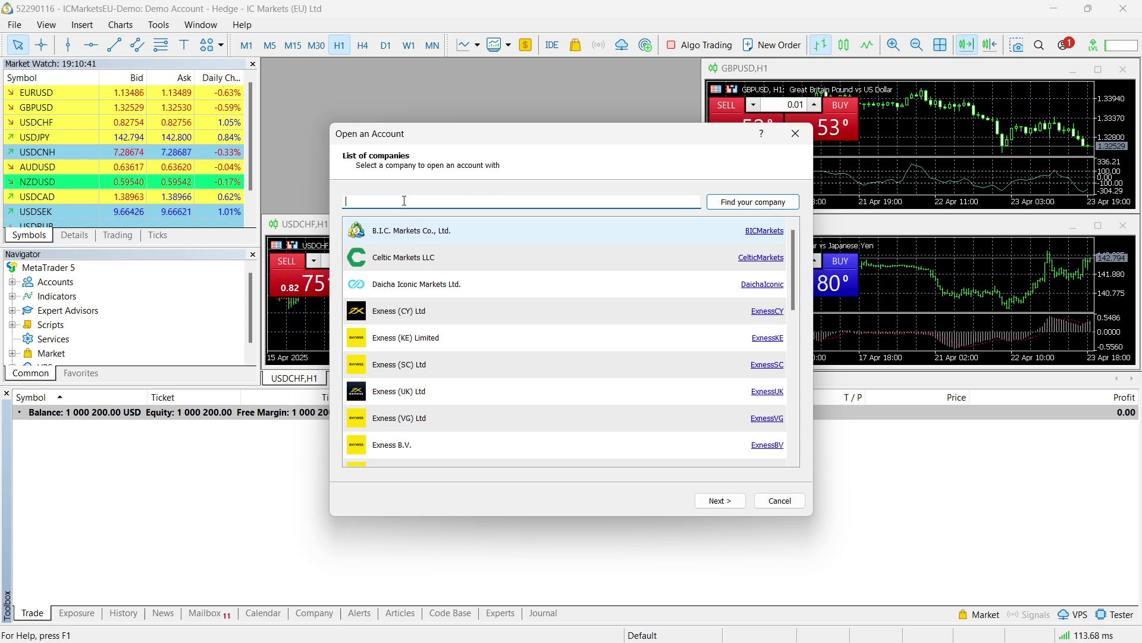
pyautogui.write('ic markets')
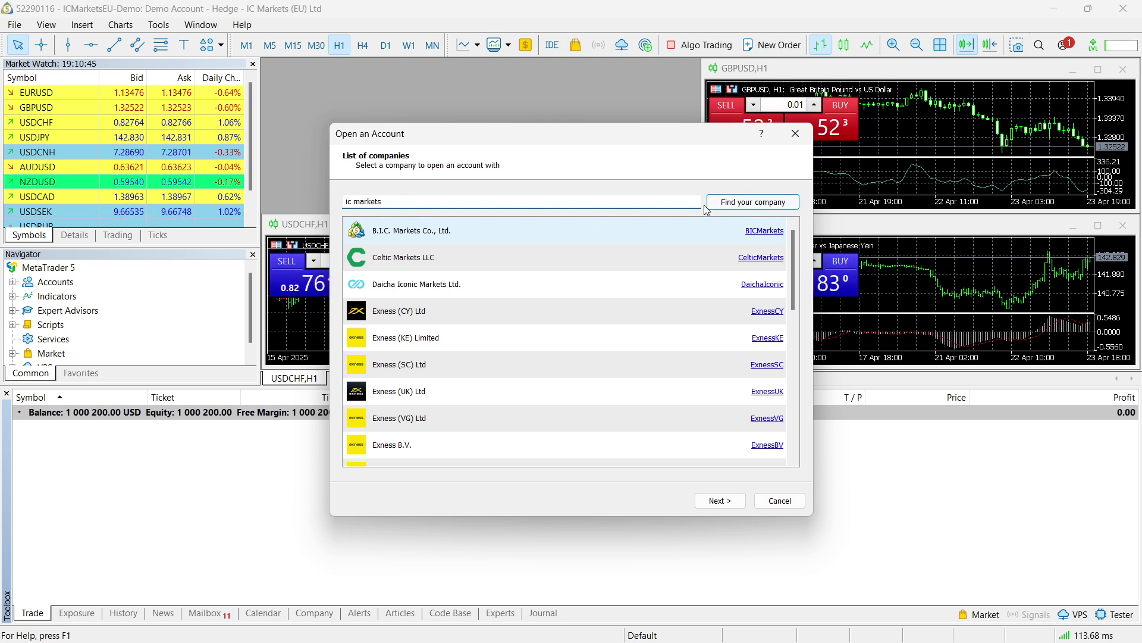
pyautogui.click(740, 204)
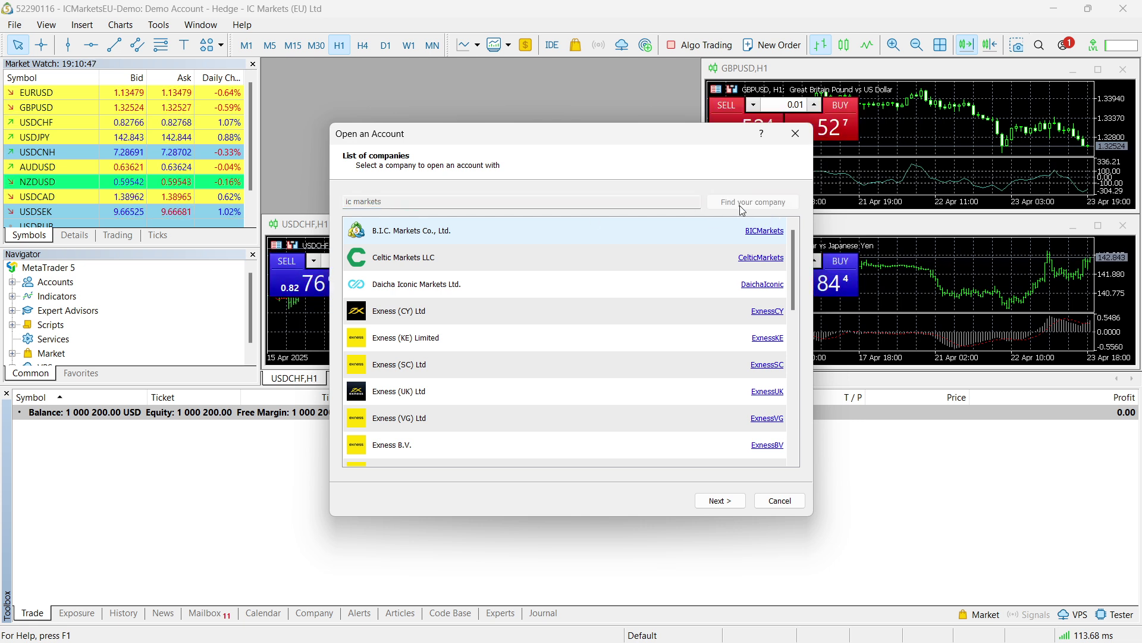
pyautogui.scroll(-2, 576, 293)
pyautogui.scroll(-2, 576, 292)
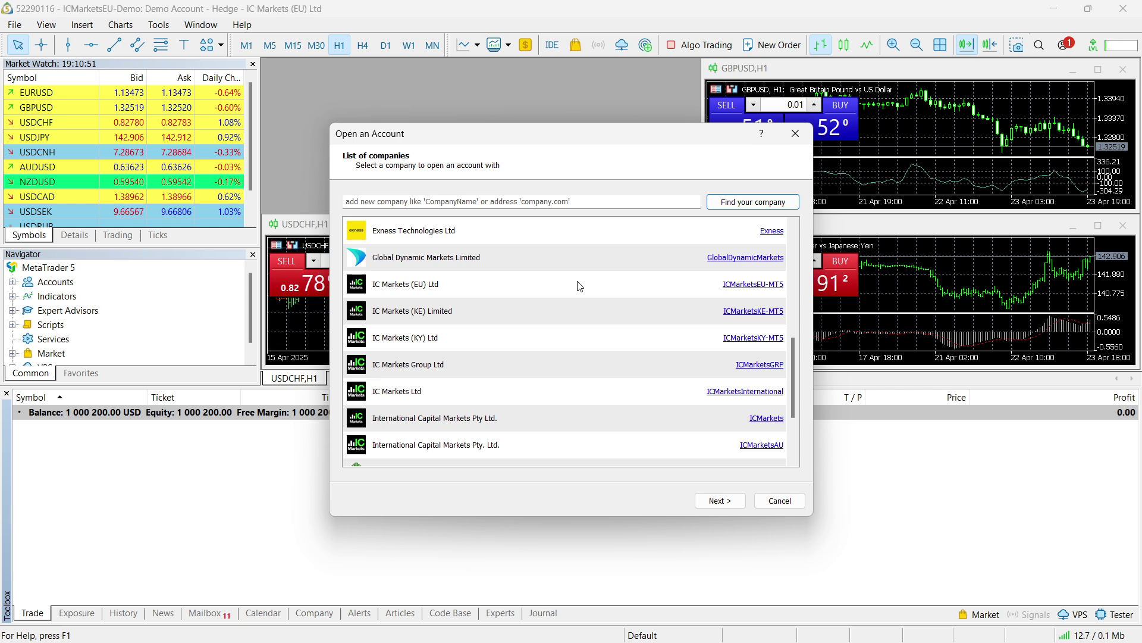
pyautogui.scroll(-1, 577, 288)
pyautogui.scroll(1, 422, 320)
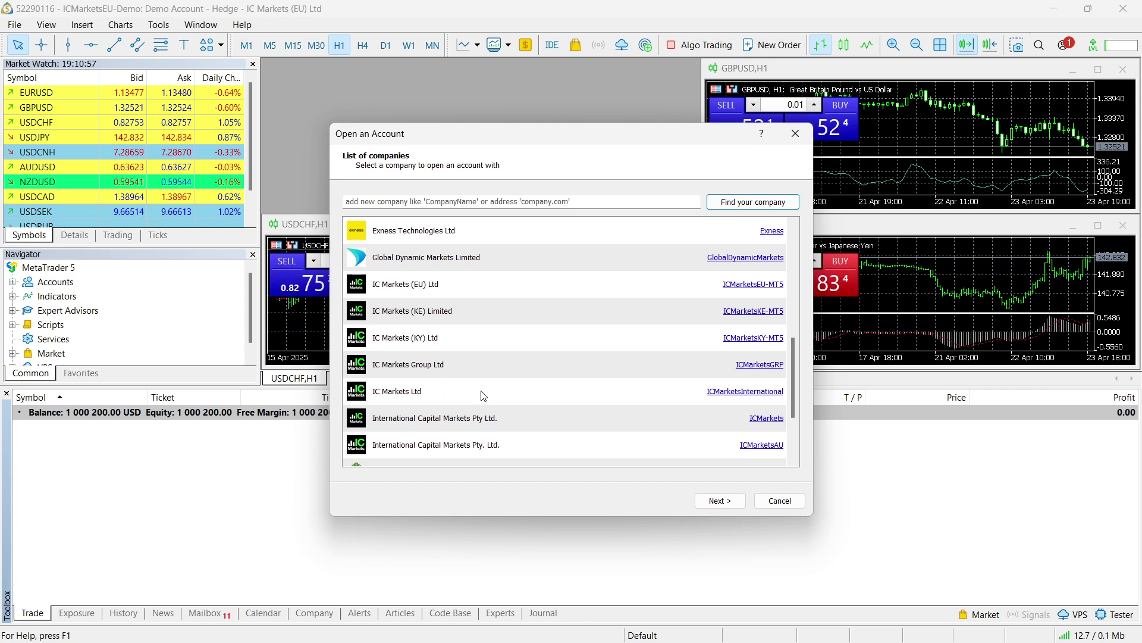
# Choose IC Markets Ltd as the broker, continue, and nudge the dialog up-left.
pyautogui.click(428, 395)
pyautogui.click(715, 502)
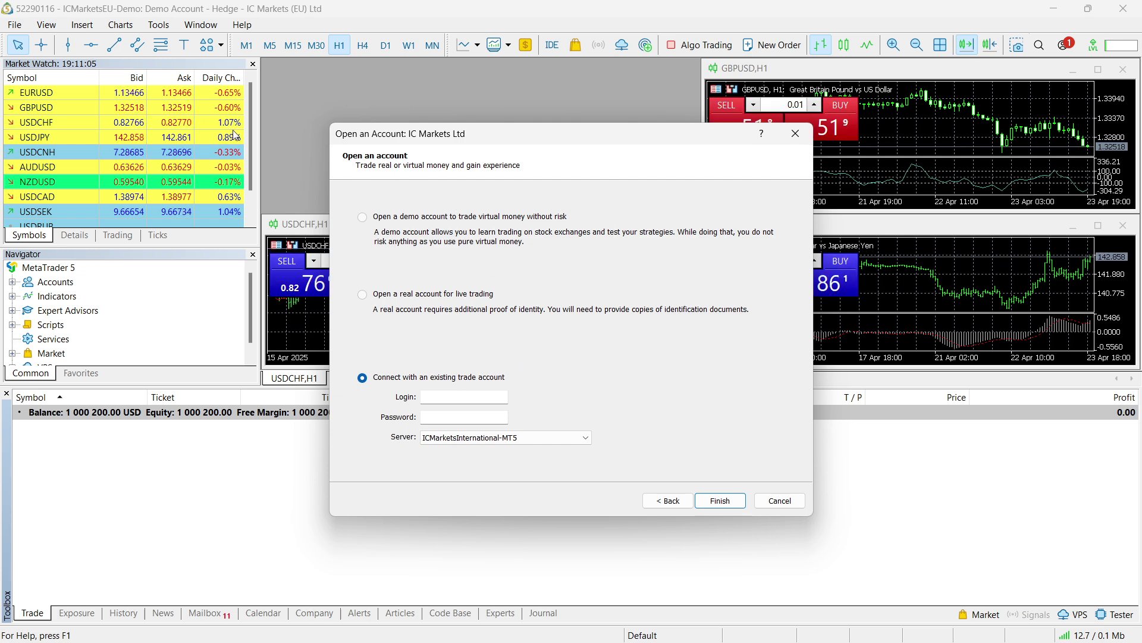
pyautogui.moveTo(531, 134); pyautogui.dragTo(504, 109)
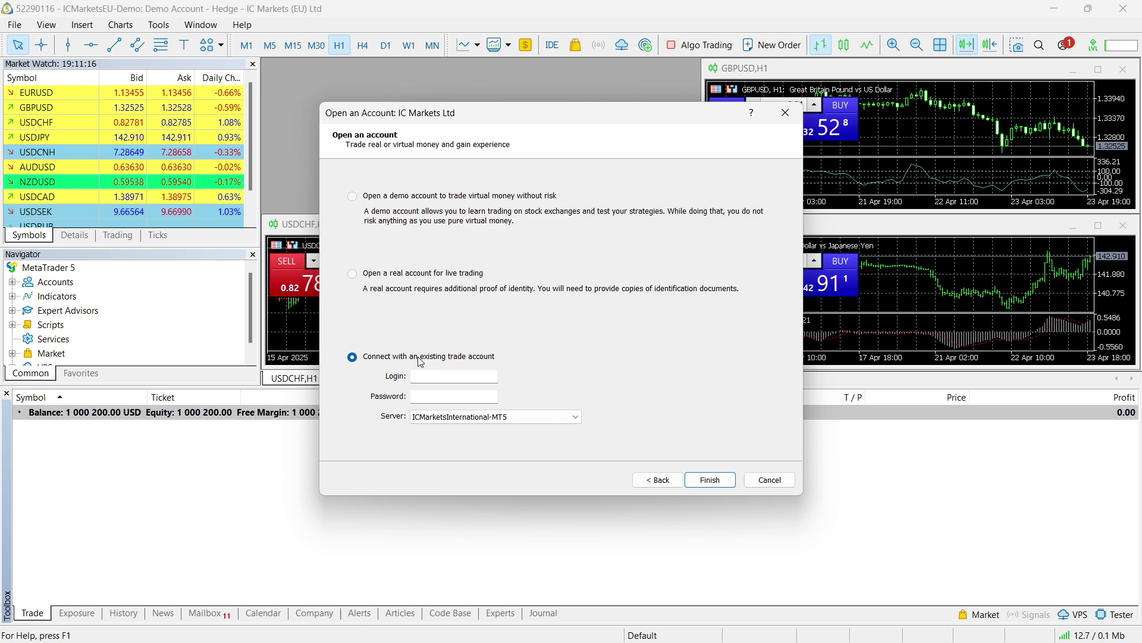
# Focus the Login field, then bring up the maximized client area accounts page.
pyautogui.click(421, 376)
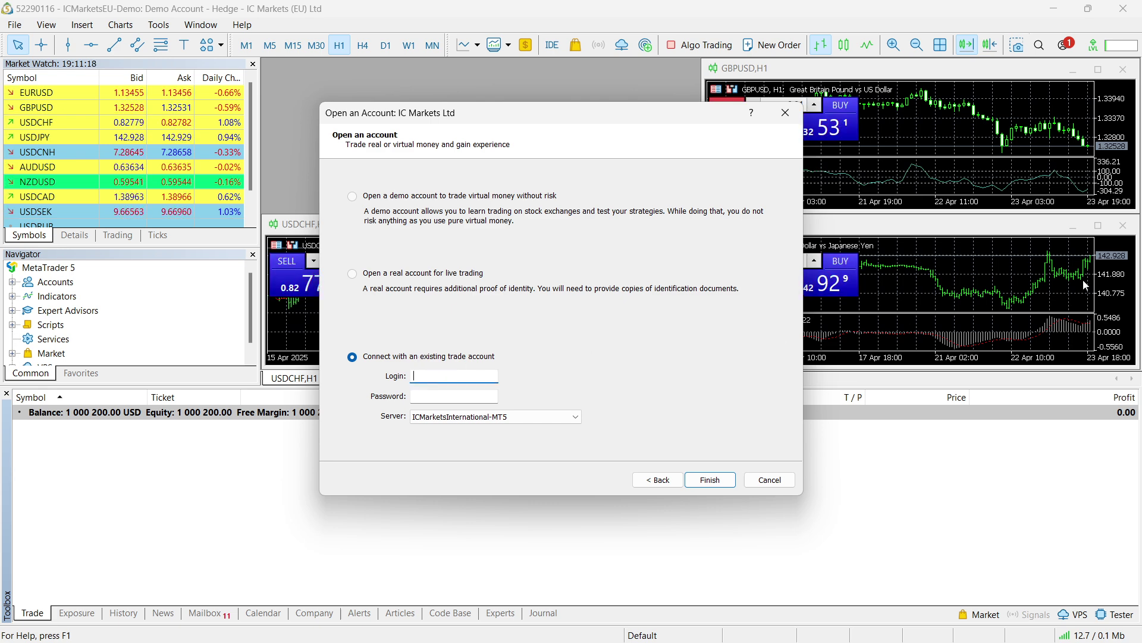
pyautogui.hotkey('alt', 'Tab')
pyautogui.moveTo(760, 137); pyautogui.dragTo(737, 7)
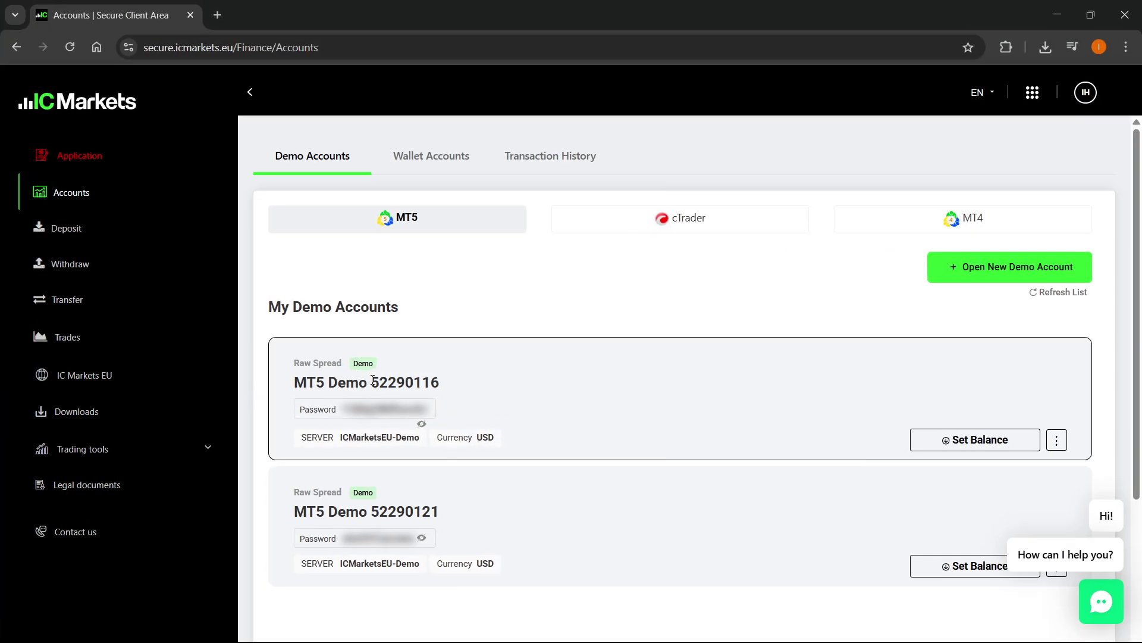
pyautogui.moveTo(392, 381); pyautogui.dragTo(438, 377)
pyautogui.hotkey('ctrl', 'c')
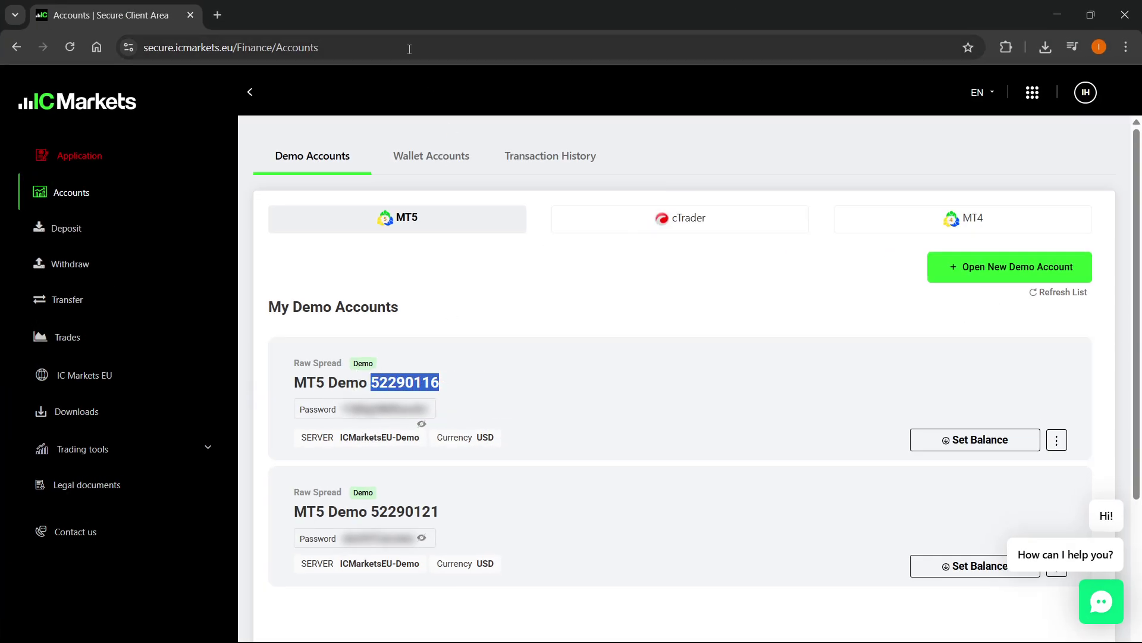
pyautogui.hotkey('alt', 'Tab')
pyautogui.click(462, 376)
pyautogui.hotkey('ctrl', 'v')
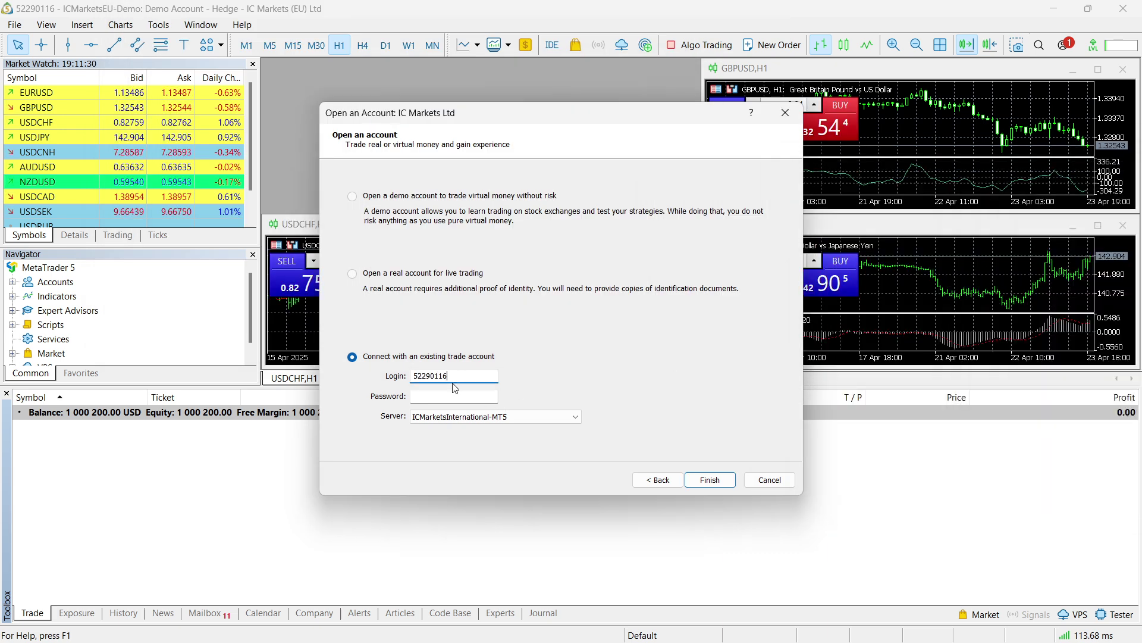
# Bring the account password over from the client area into the Password field.
pyautogui.hotkey('alt', 'Tab')
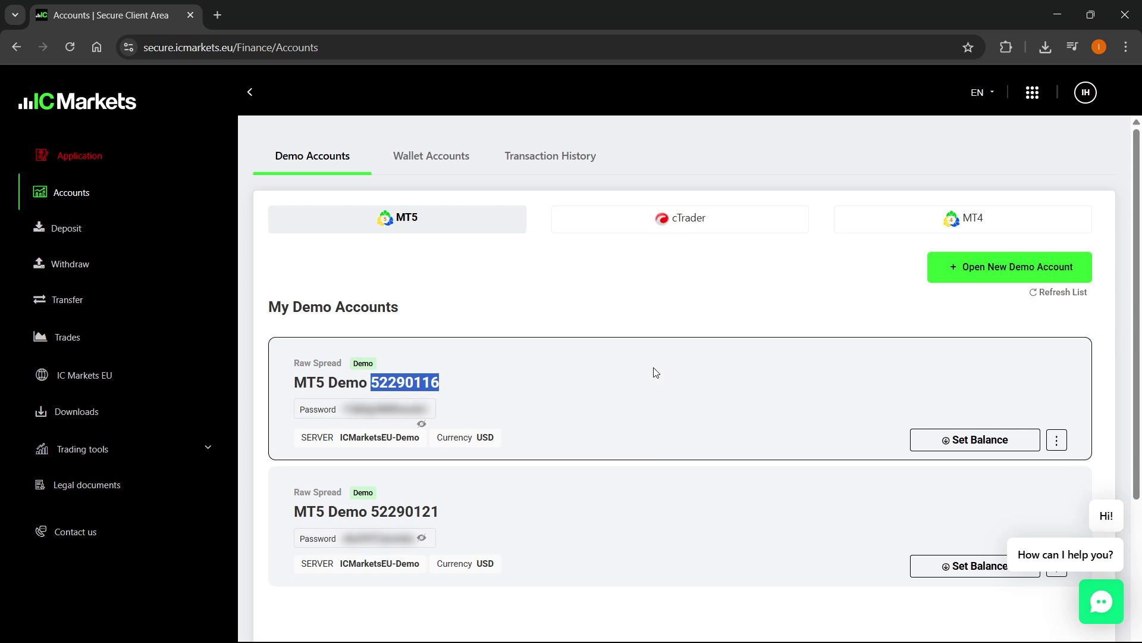
pyautogui.click(362, 415)
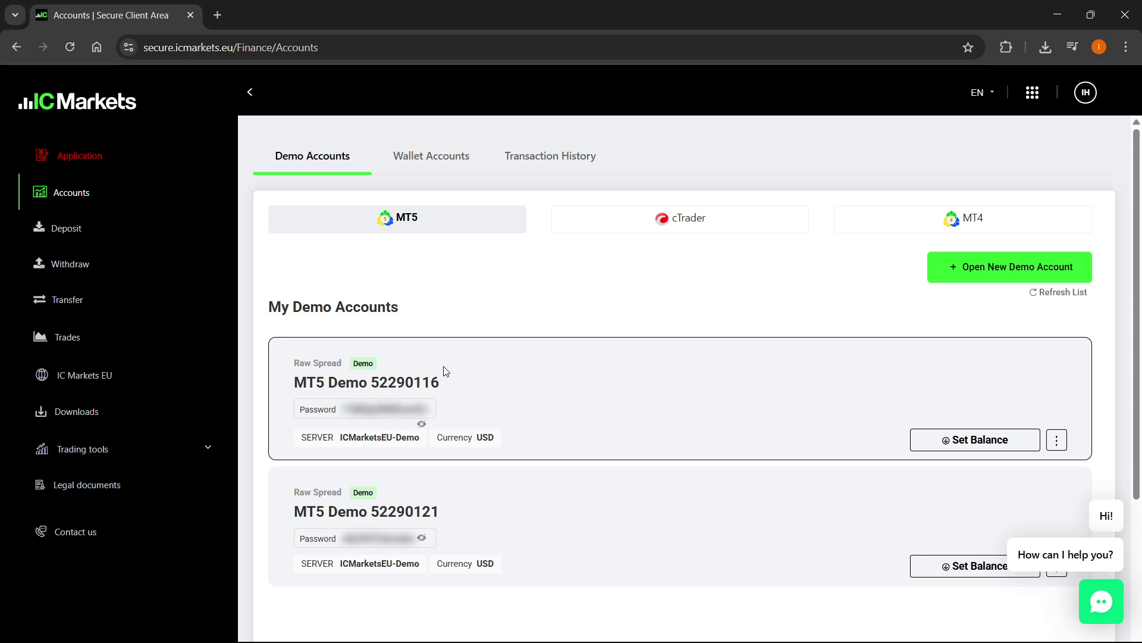
pyautogui.hotkey('alt', 'Tab')
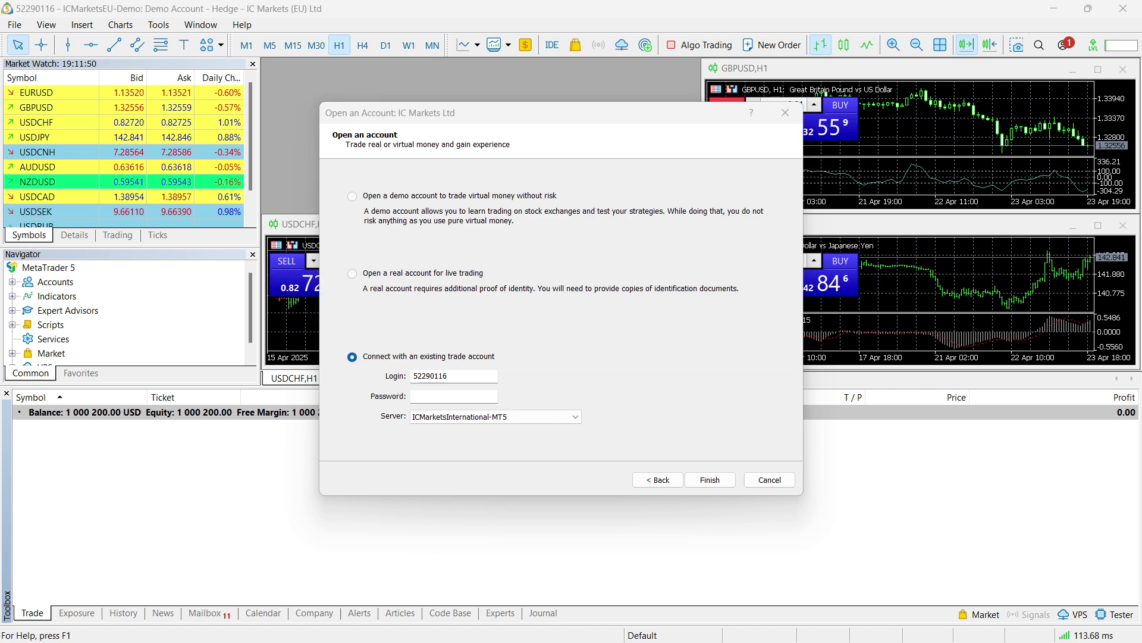
pyautogui.hotkey('ctrl', 'v')
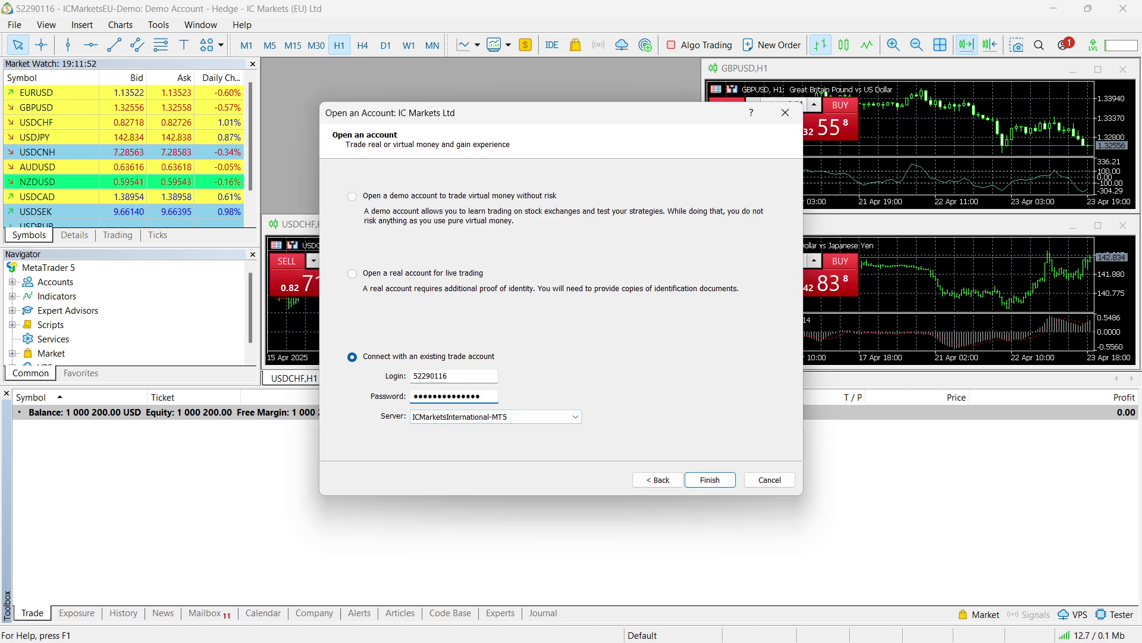
# Check the ICMarketsEU-Demo server name on the account card, then return to the login form.
pyautogui.moveTo(850, 271)
pyautogui.mouseDown()
pyautogui.moveTo(680, 173)
pyautogui.moveTo(757, 7)
pyautogui.mouseUp()
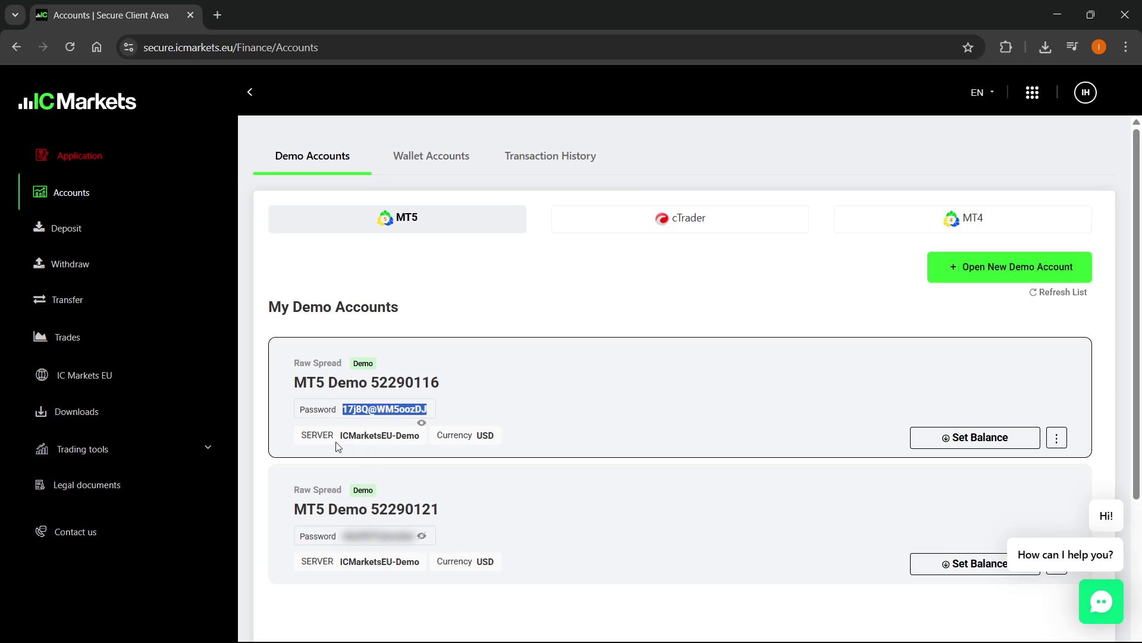
pyautogui.moveTo(338, 436); pyautogui.dragTo(421, 438)
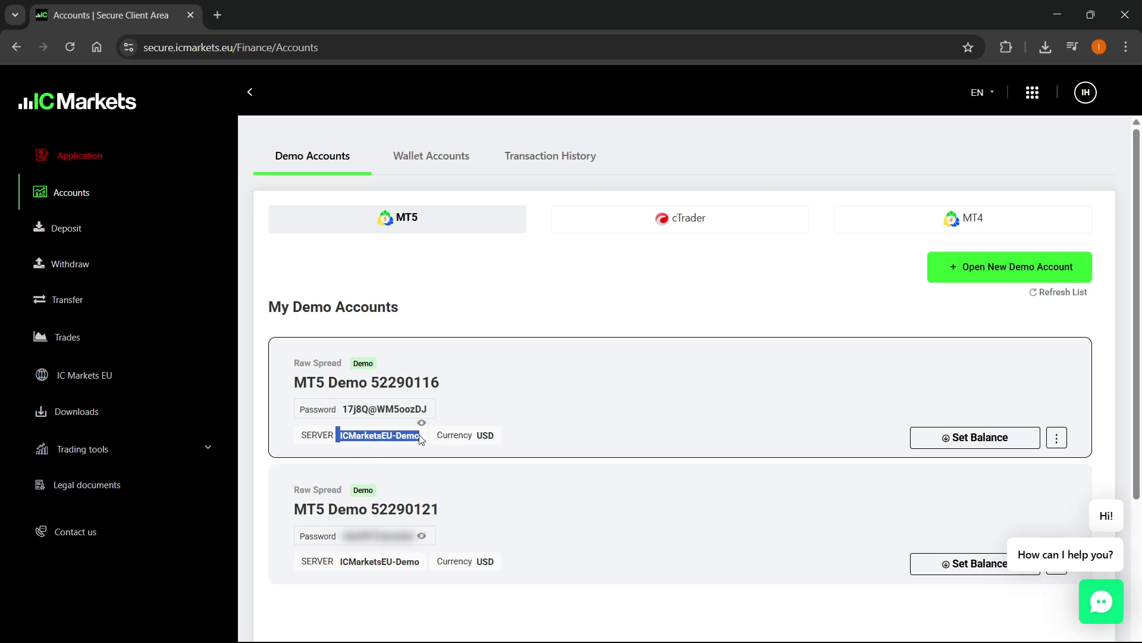
pyautogui.click(362, 446)
pyautogui.doubleClick(271, 18)
pyautogui.click(452, 375)
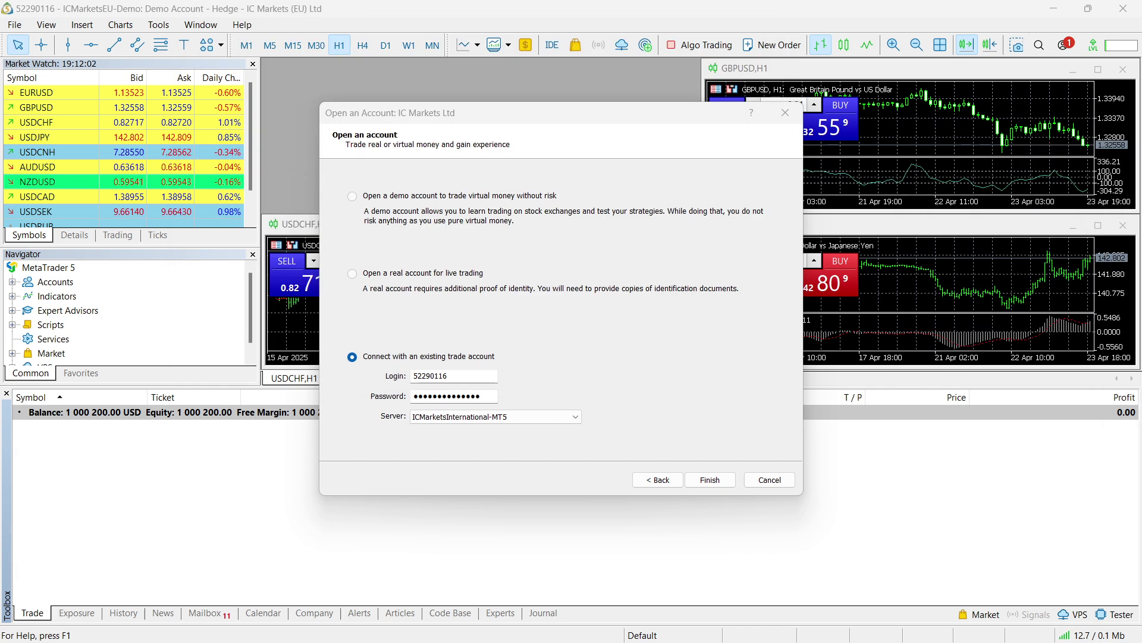
pyautogui.click(437, 418)
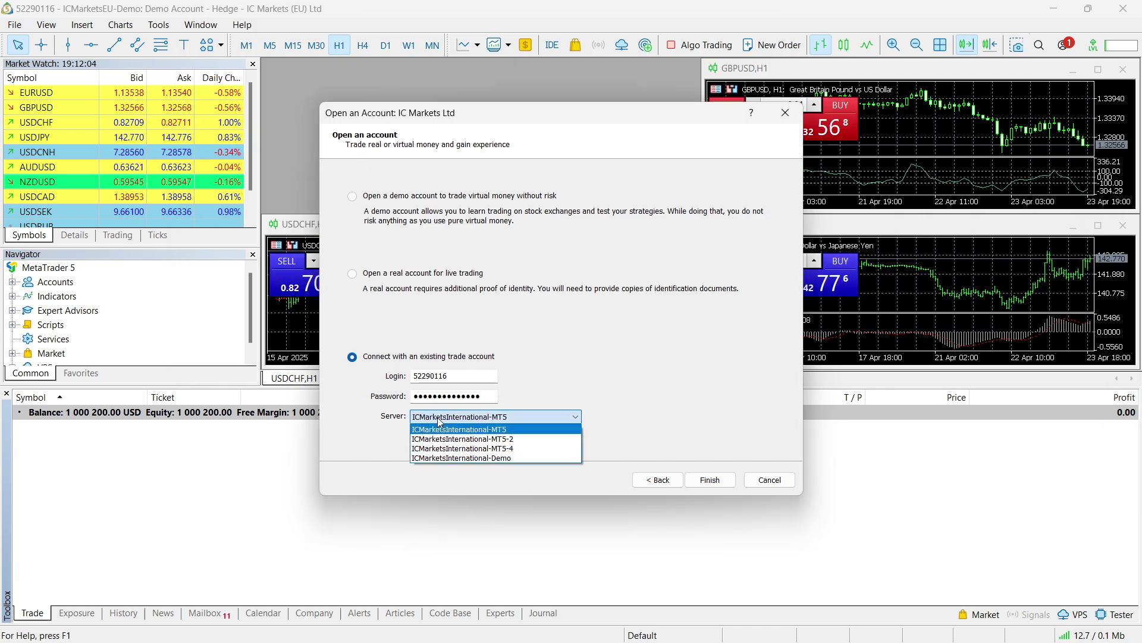
pyautogui.click(483, 459)
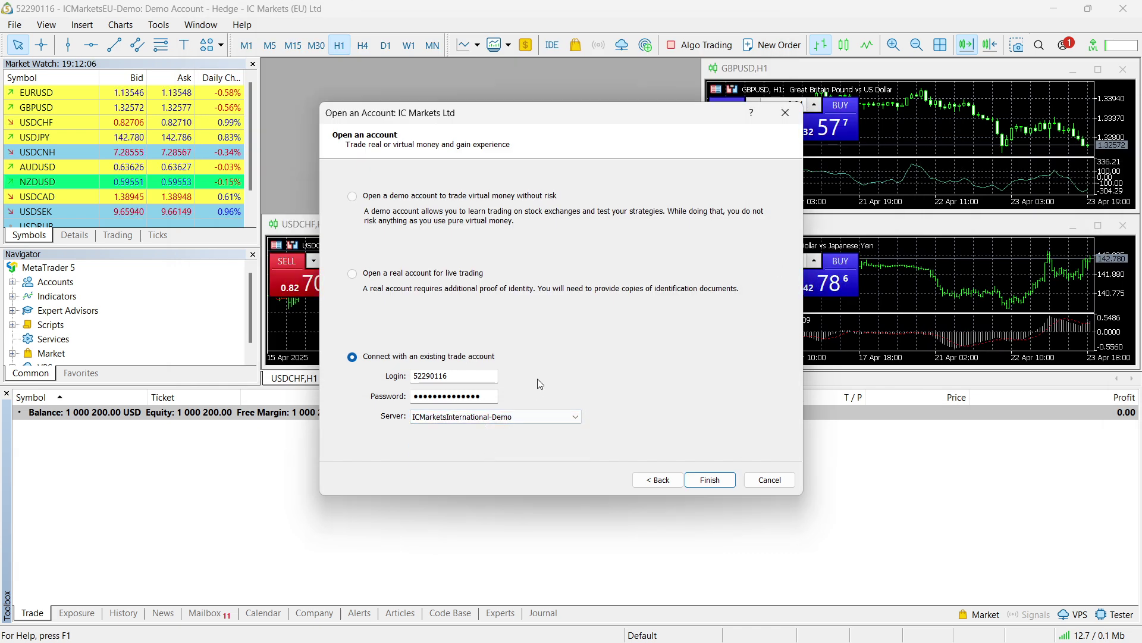
pyautogui.click(720, 480)
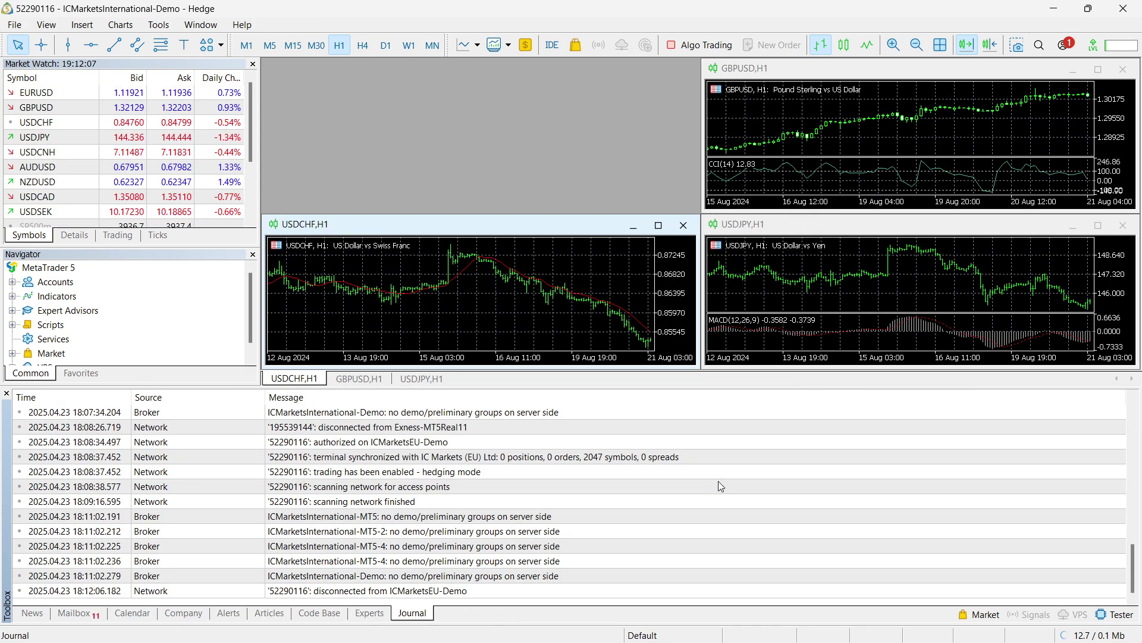